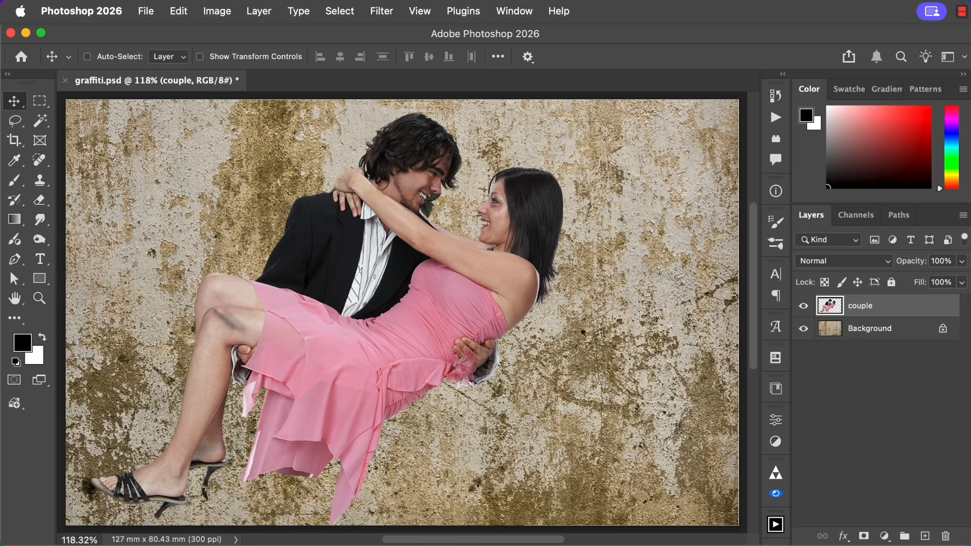
{"action": "left_click", "coordinate": [226, 7]}
{"action": "mouse_move", "coordinate": [273, 57]}
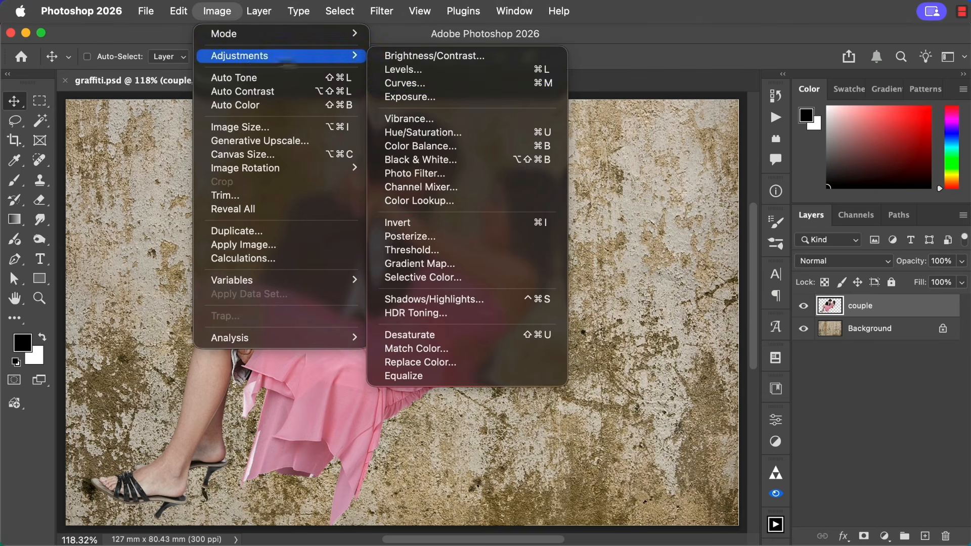
{"action": "left_click", "coordinate": [498, 253]}
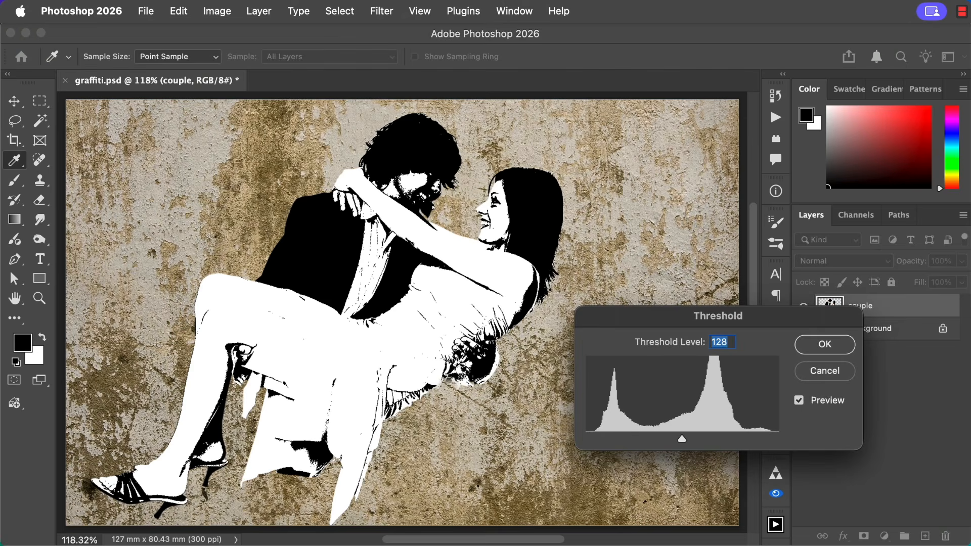
{"action": "left_click_drag", "start_coordinate": [682, 444], "coordinate": [714, 442]}
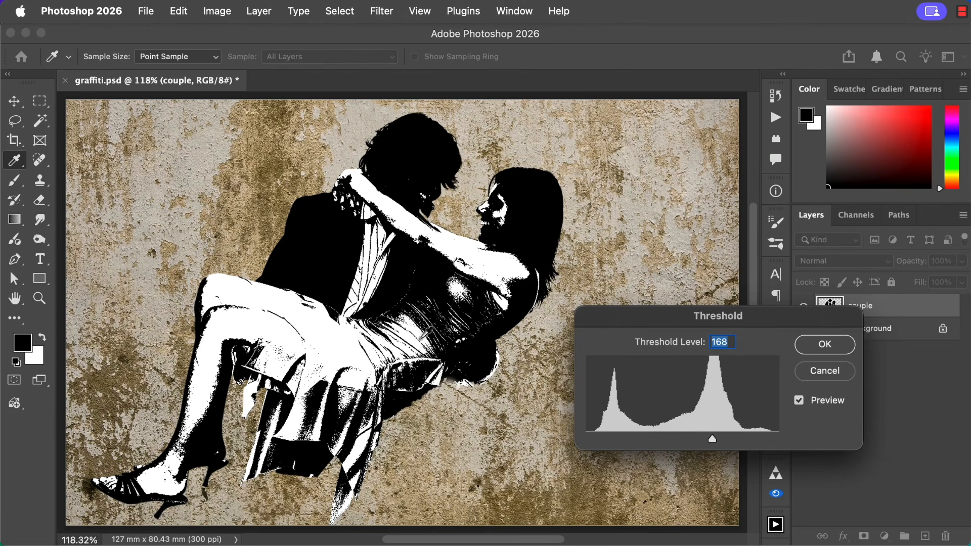
{"action": "left_click", "coordinate": [823, 374]}
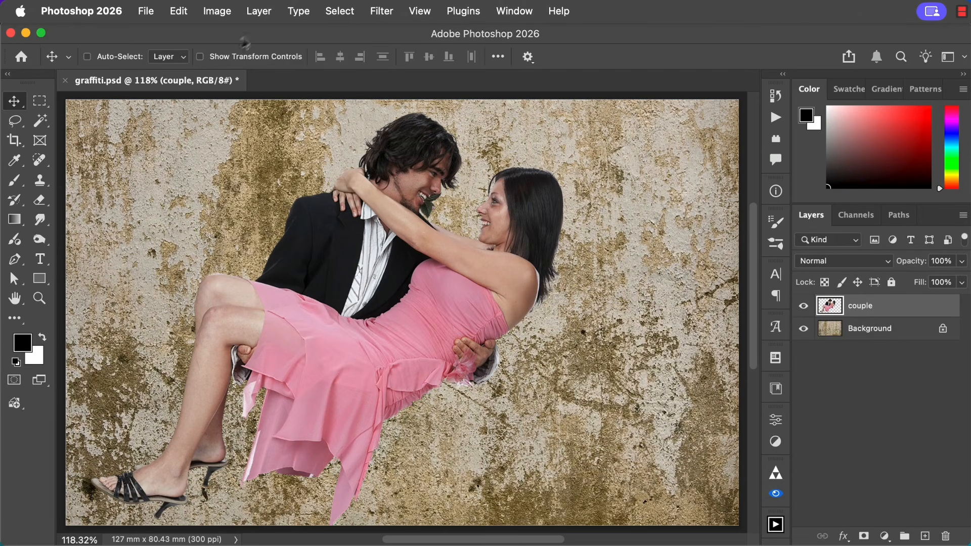
Add a Threshold adjustment layer clipped to the couple layer and set its threshold level to 165.
{"action": "left_click", "coordinate": [259, 11]}
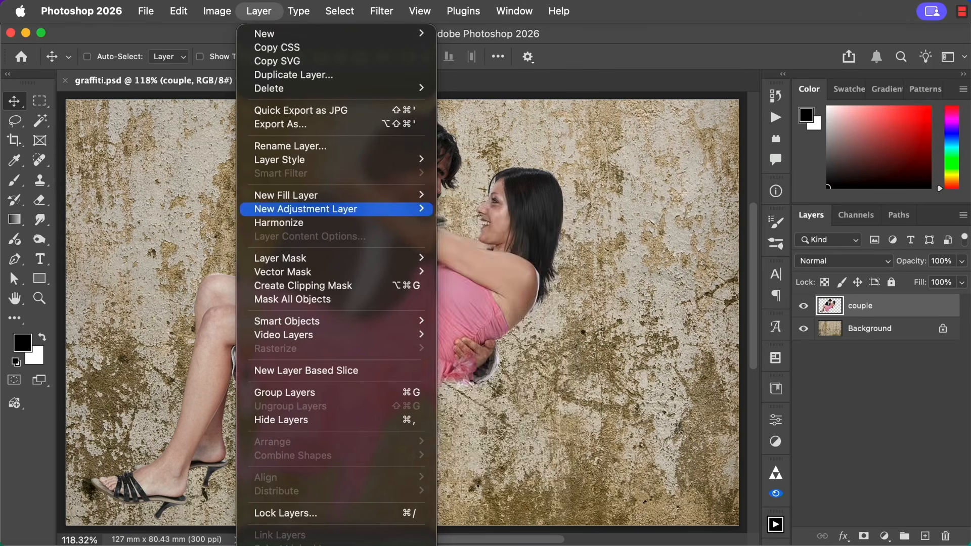
{"action": "mouse_move", "coordinate": [427, 209]}
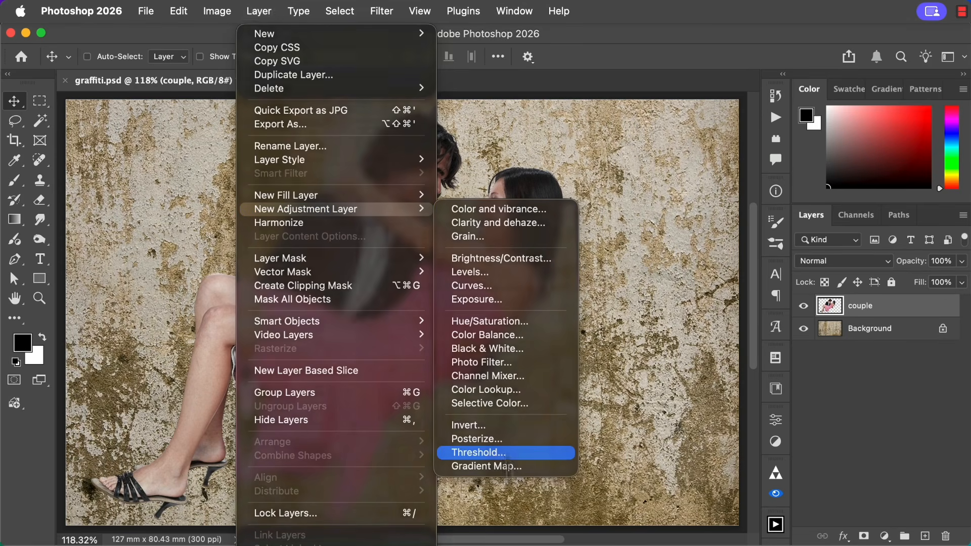
{"action": "left_click", "coordinate": [504, 453]}
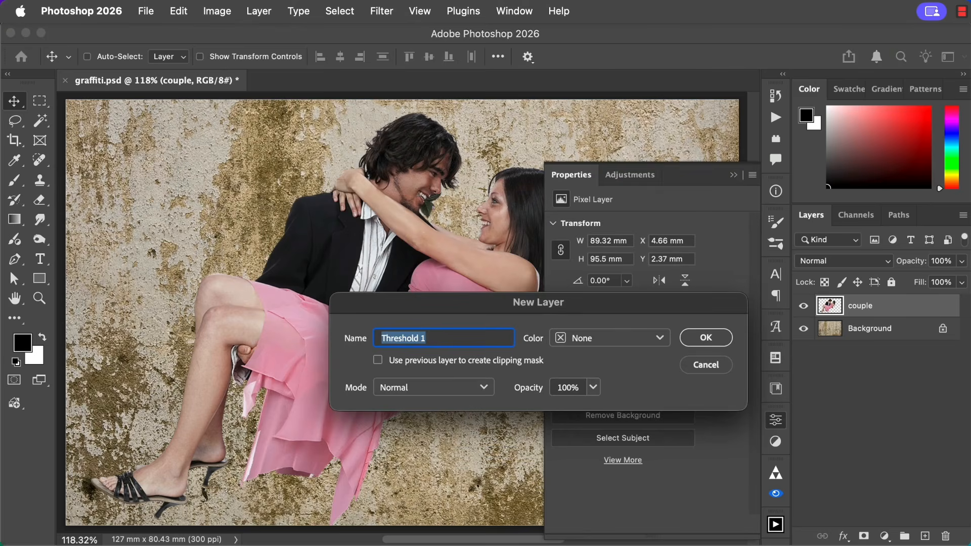
{"action": "left_click", "coordinate": [378, 361]}
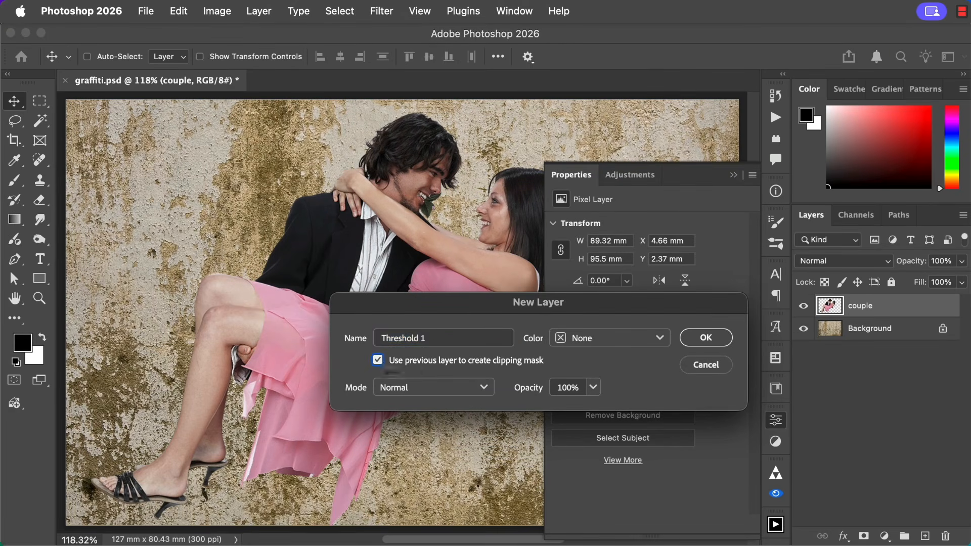
{"action": "left_click", "coordinate": [708, 339]}
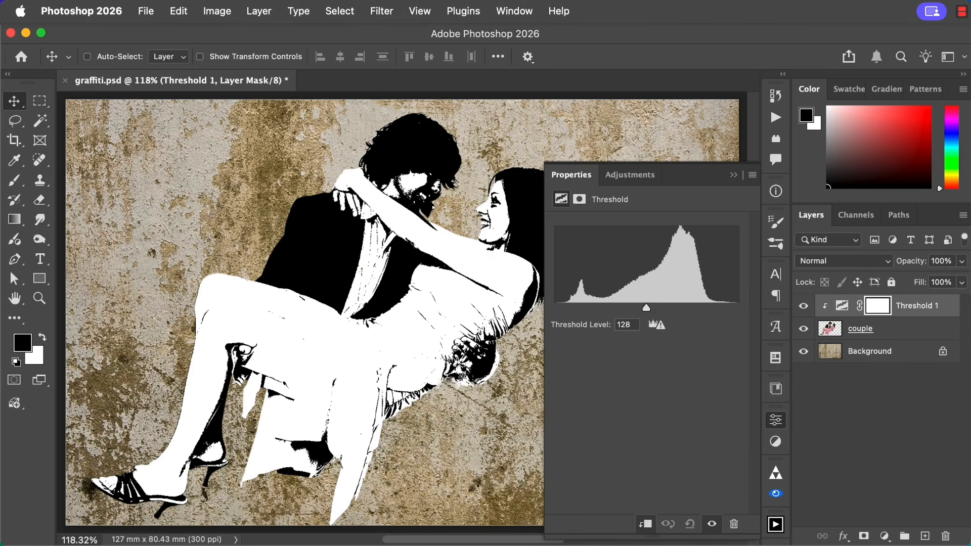
{"action": "left_click_drag", "start_coordinate": [646, 307], "coordinate": [675, 315]}
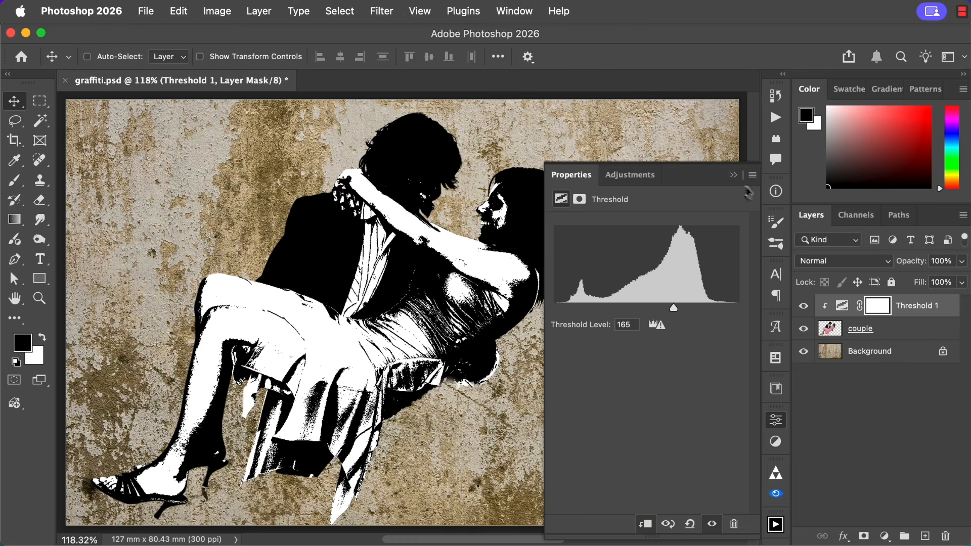
{"action": "left_click", "coordinate": [734, 175]}
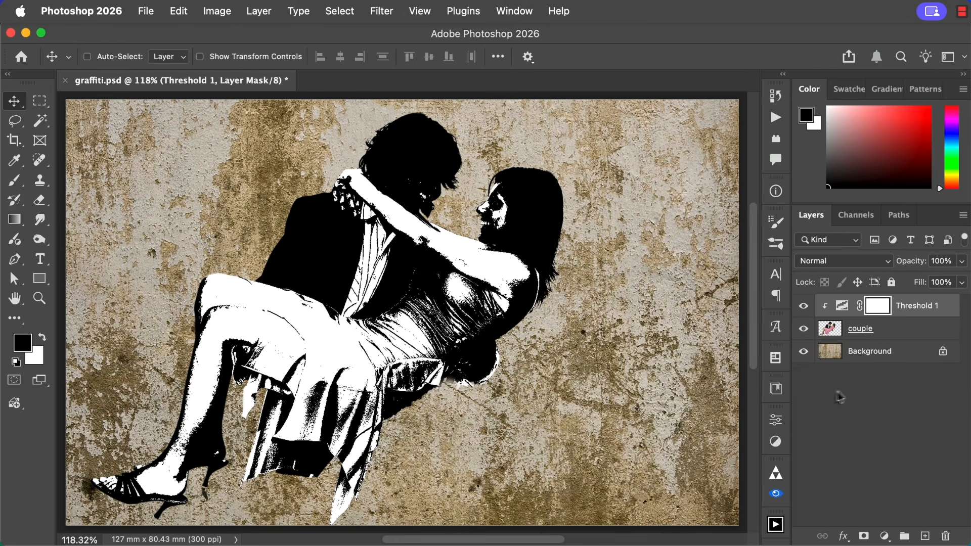
On the couple layer, burn the Highlights range at 100% exposure over the skirt's lap and hanging folds.
{"action": "left_click", "coordinate": [833, 338]}
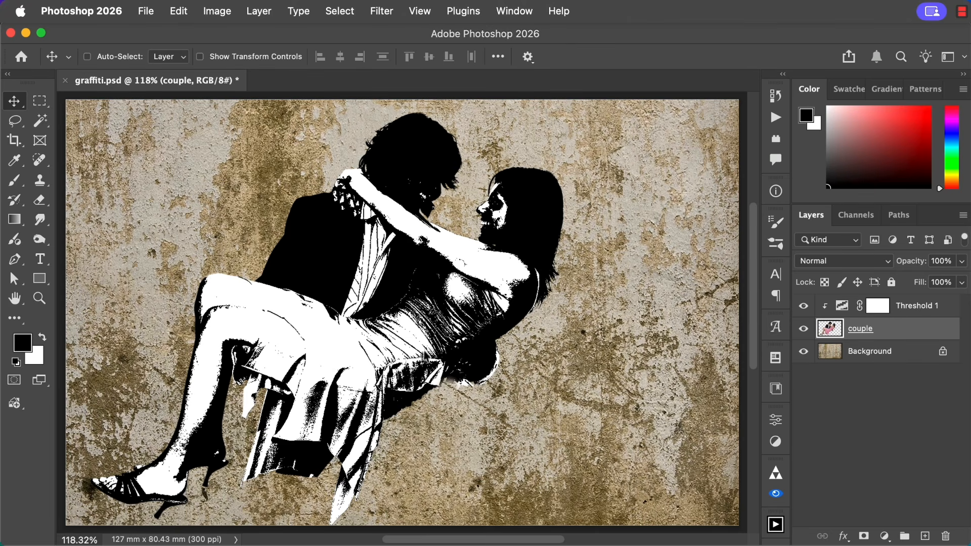
{"action": "left_click", "coordinate": [39, 241]}
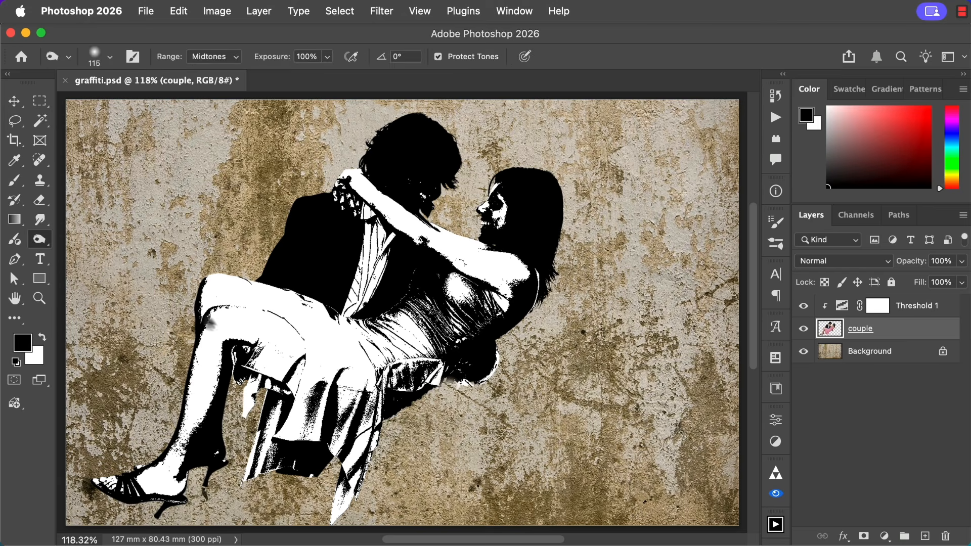
{"action": "left_click", "coordinate": [206, 62]}
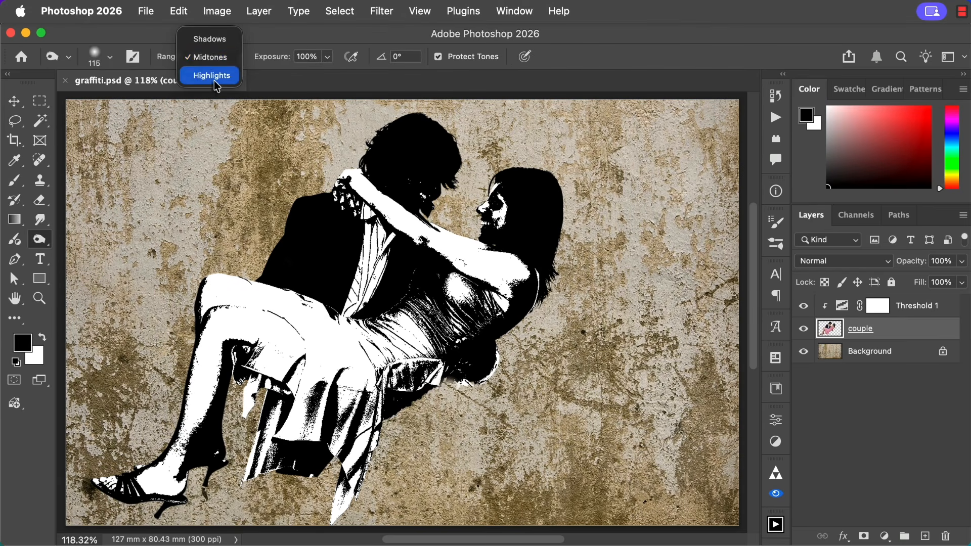
{"action": "left_click", "coordinate": [211, 74]}
{"action": "left_click_drag", "start_coordinate": [334, 342], "coordinate": [217, 265]}
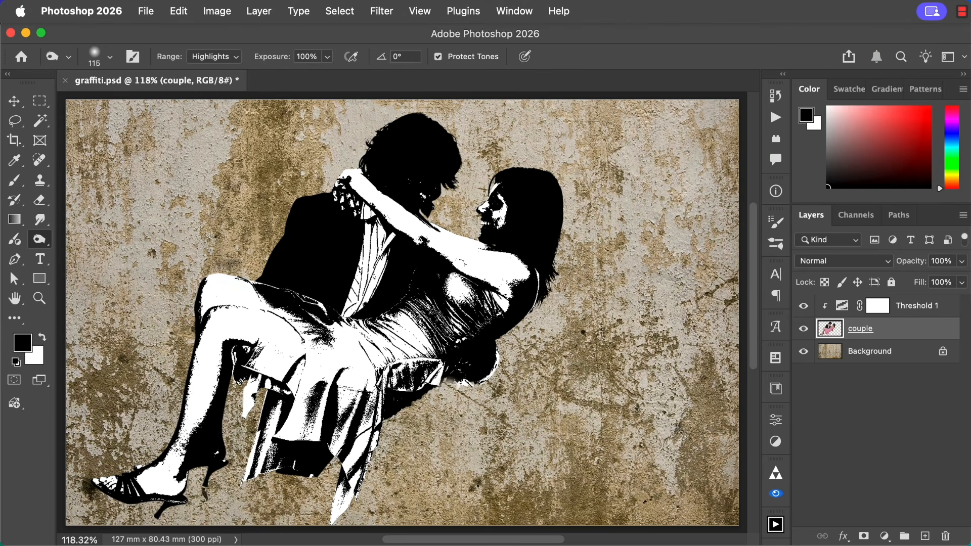
{"action": "mouse_move", "coordinate": [338, 375]}
{"action": "left_mouse_down"}
{"action": "mouse_move", "coordinate": [325, 349]}
{"action": "mouse_move", "coordinate": [331, 384]}
{"action": "mouse_move", "coordinate": [343, 360]}
{"action": "mouse_move", "coordinate": [390, 390]}
{"action": "left_mouse_up"}
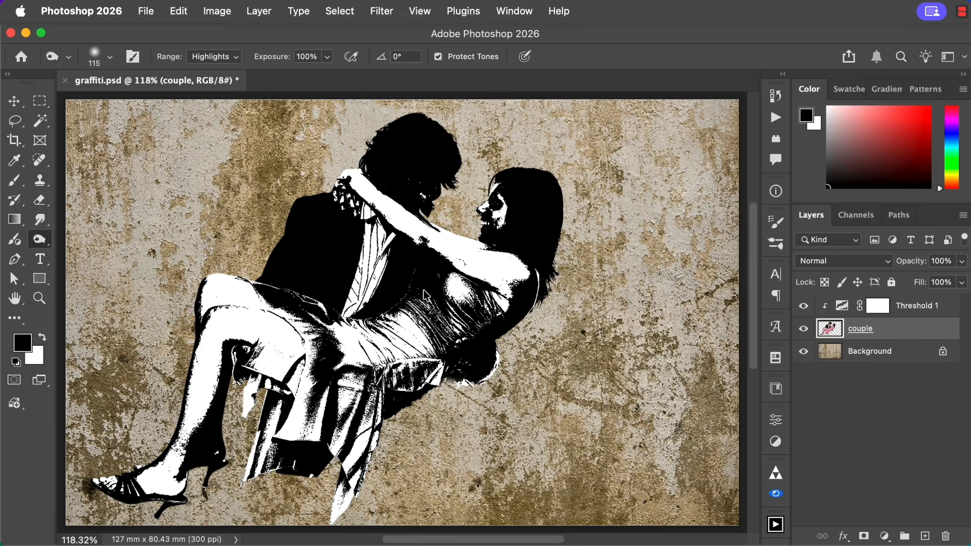
Dodge the highlights on the dress's bodice and lap, reducing the exposure to 50%.
{"action": "mouse_move", "coordinate": [425, 290]}
{"action": "left_mouse_down"}
{"action": "mouse_move", "coordinate": [443, 266]}
{"action": "mouse_move", "coordinate": [433, 312]}
{"action": "left_mouse_up"}
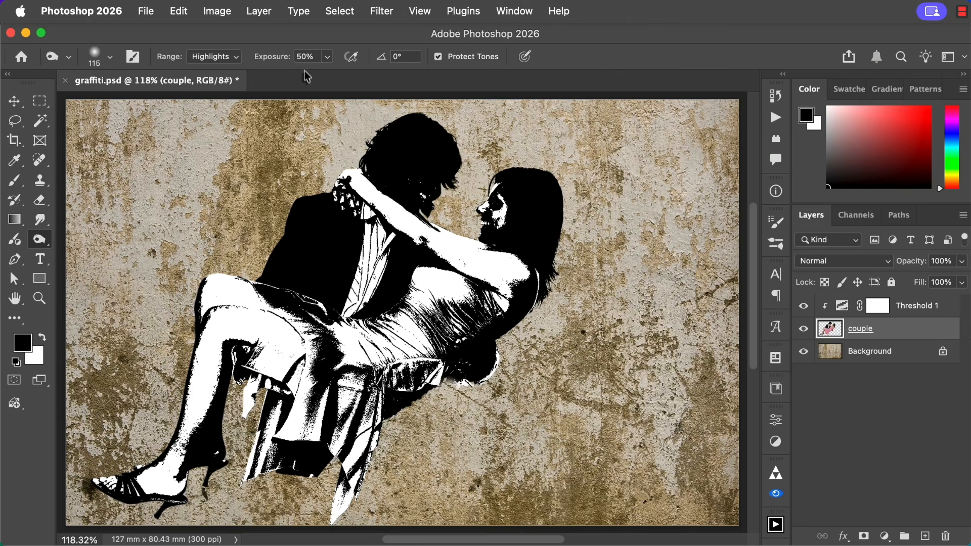
{"action": "mouse_move", "coordinate": [392, 273]}
{"action": "left_mouse_down"}
{"action": "mouse_move", "coordinate": [450, 303]}
{"action": "mouse_move", "coordinate": [430, 293]}
{"action": "left_mouse_up"}
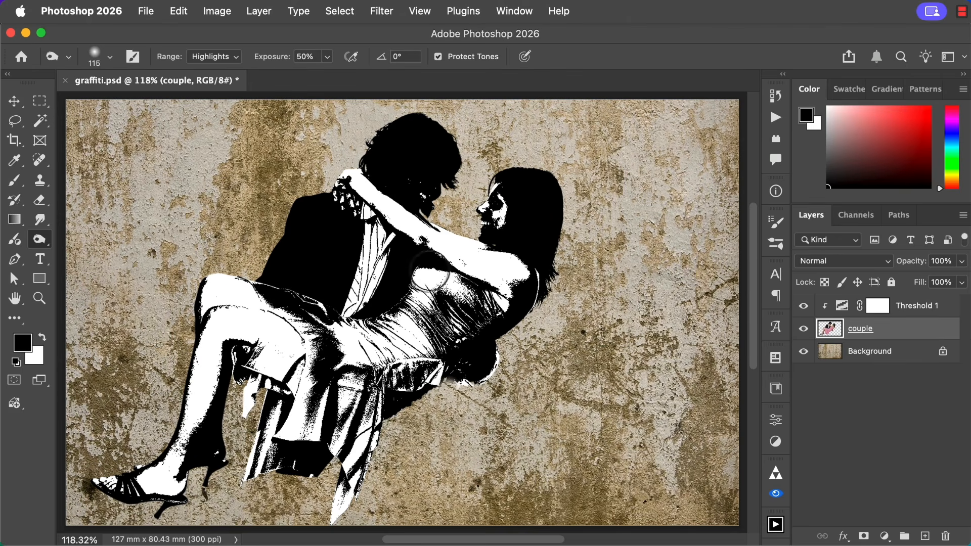
{"action": "mouse_move", "coordinate": [329, 338]}
{"action": "left_mouse_down"}
{"action": "mouse_move", "coordinate": [314, 347]}
{"action": "mouse_move", "coordinate": [311, 319]}
{"action": "mouse_move", "coordinate": [291, 316]}
{"action": "left_mouse_up"}
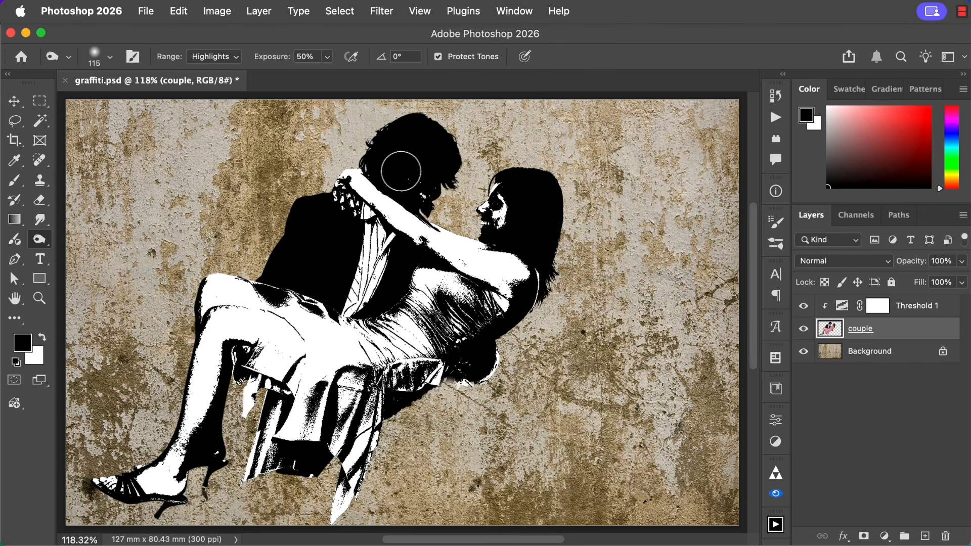
Dodge the highlights on both faces, the shaded lower leg and foot, the dark skirt folds, and the woman's back.
{"action": "mouse_move", "coordinate": [393, 165]}
{"action": "left_mouse_down"}
{"action": "mouse_move", "coordinate": [443, 204]}
{"action": "mouse_move", "coordinate": [430, 169]}
{"action": "mouse_move", "coordinate": [414, 162]}
{"action": "mouse_move", "coordinate": [425, 165]}
{"action": "mouse_move", "coordinate": [400, 174]}
{"action": "mouse_move", "coordinate": [438, 173]}
{"action": "mouse_move", "coordinate": [389, 170]}
{"action": "mouse_move", "coordinate": [440, 184]}
{"action": "mouse_move", "coordinate": [416, 144]}
{"action": "mouse_move", "coordinate": [445, 183]}
{"action": "mouse_move", "coordinate": [407, 148]}
{"action": "mouse_move", "coordinate": [448, 175]}
{"action": "mouse_move", "coordinate": [394, 153]}
{"action": "mouse_move", "coordinate": [441, 162]}
{"action": "mouse_move", "coordinate": [434, 203]}
{"action": "mouse_move", "coordinate": [415, 189]}
{"action": "mouse_move", "coordinate": [449, 217]}
{"action": "mouse_move", "coordinate": [494, 219]}
{"action": "mouse_move", "coordinate": [492, 191]}
{"action": "mouse_move", "coordinate": [493, 241]}
{"action": "mouse_move", "coordinate": [501, 216]}
{"action": "mouse_move", "coordinate": [522, 219]}
{"action": "mouse_move", "coordinate": [516, 242]}
{"action": "mouse_move", "coordinate": [511, 199]}
{"action": "mouse_move", "coordinate": [501, 191]}
{"action": "mouse_move", "coordinate": [505, 223]}
{"action": "mouse_move", "coordinate": [506, 212]}
{"action": "mouse_move", "coordinate": [431, 226]}
{"action": "mouse_move", "coordinate": [420, 216]}
{"action": "mouse_move", "coordinate": [470, 255]}
{"action": "left_mouse_up"}
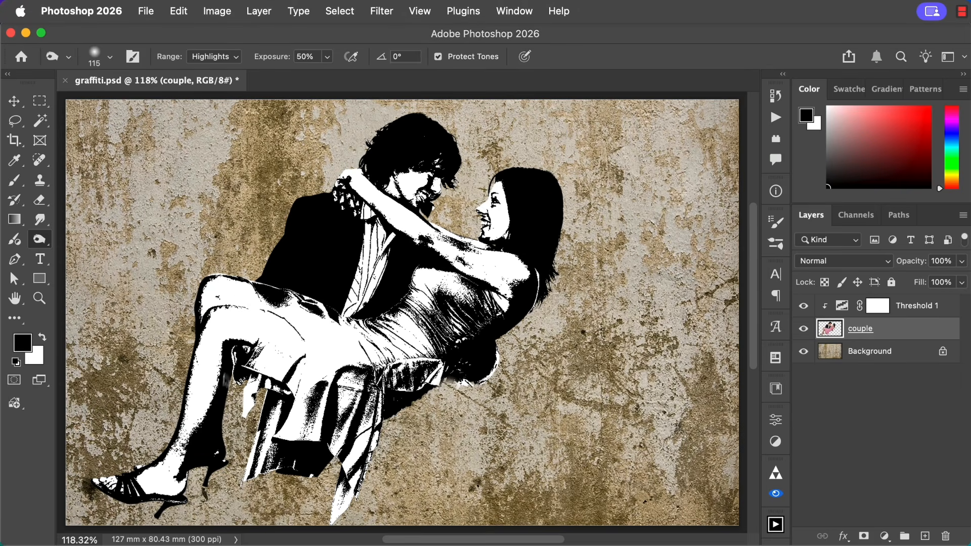
{"action": "mouse_move", "coordinate": [187, 455]}
{"action": "left_mouse_down"}
{"action": "mouse_move", "coordinate": [201, 458]}
{"action": "mouse_move", "coordinate": [211, 389]}
{"action": "mouse_move", "coordinate": [200, 424]}
{"action": "mouse_move", "coordinate": [218, 455]}
{"action": "mouse_move", "coordinate": [202, 428]}
{"action": "mouse_move", "coordinate": [207, 450]}
{"action": "left_mouse_up"}
{"action": "left_click_drag", "start_coordinate": [230, 408], "coordinate": [223, 465]}
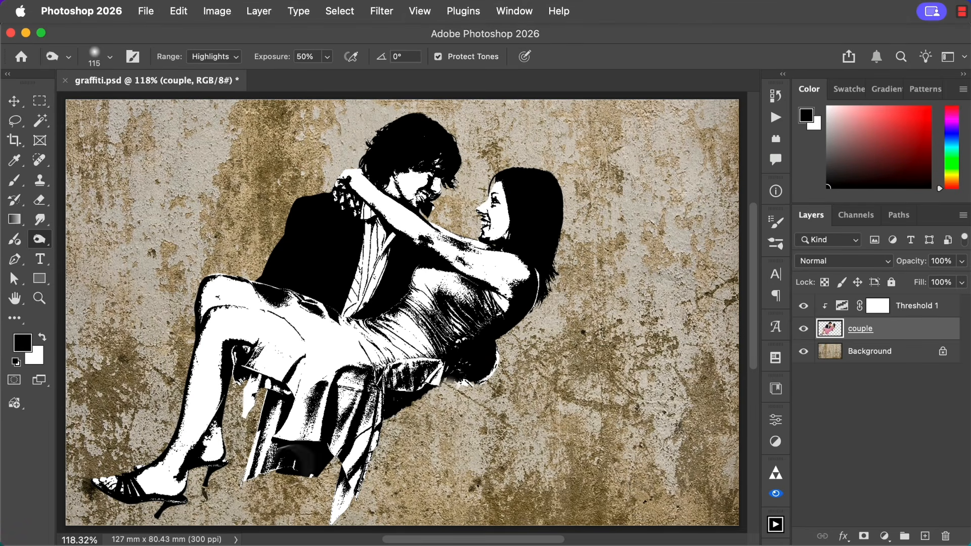
{"action": "mouse_move", "coordinate": [295, 478]}
{"action": "left_mouse_down"}
{"action": "mouse_move", "coordinate": [314, 455]}
{"action": "mouse_move", "coordinate": [296, 463]}
{"action": "left_mouse_up"}
{"action": "mouse_move", "coordinate": [449, 373]}
{"action": "left_mouse_down"}
{"action": "mouse_move", "coordinate": [468, 365]}
{"action": "mouse_move", "coordinate": [438, 403]}
{"action": "mouse_move", "coordinate": [394, 405]}
{"action": "left_mouse_up"}
{"action": "mouse_move", "coordinate": [515, 318]}
{"action": "left_mouse_down"}
{"action": "mouse_move", "coordinate": [522, 311]}
{"action": "mouse_move", "coordinate": [510, 322]}
{"action": "left_mouse_up"}
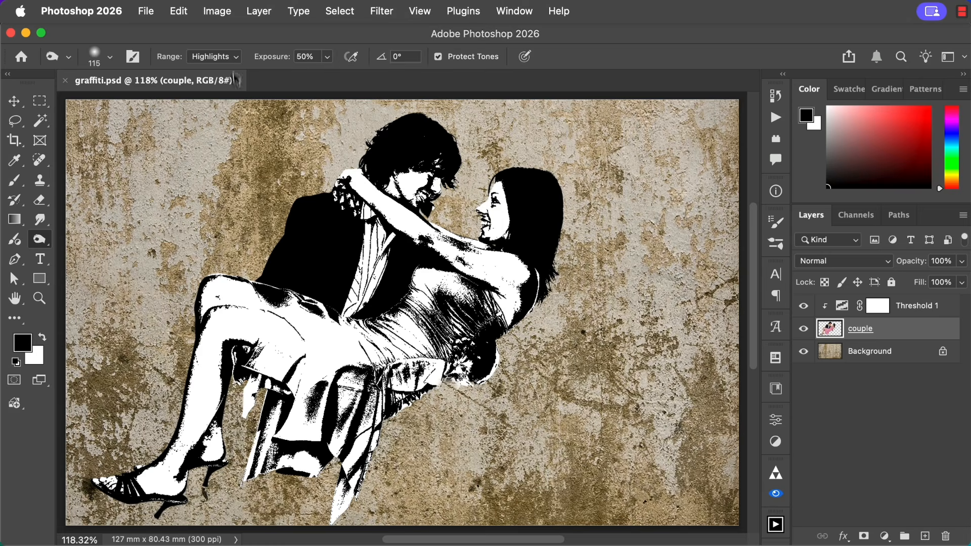
With the range set to Midtones, dodge the hair of both figures and burn the skirt's folds across the lap.
{"action": "left_click", "coordinate": [219, 60]}
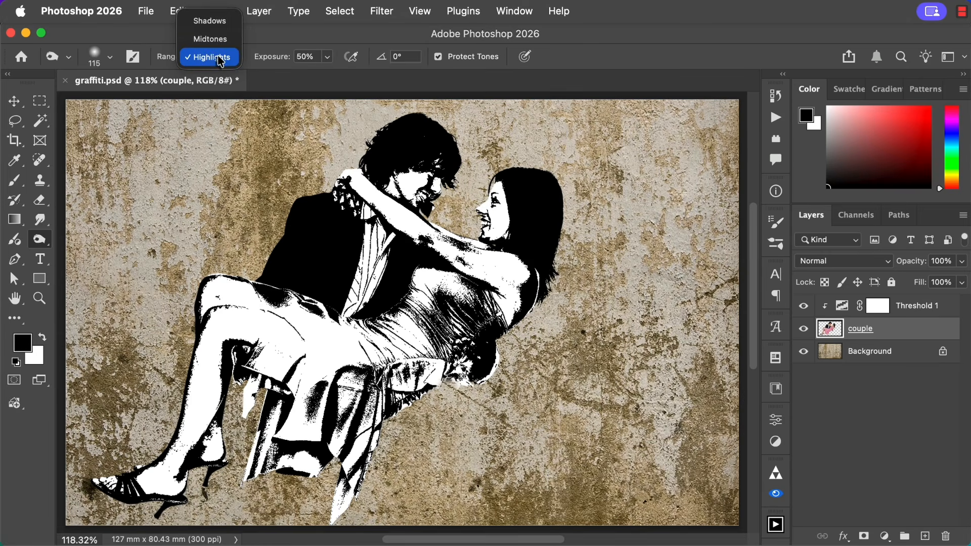
{"action": "left_click", "coordinate": [221, 45]}
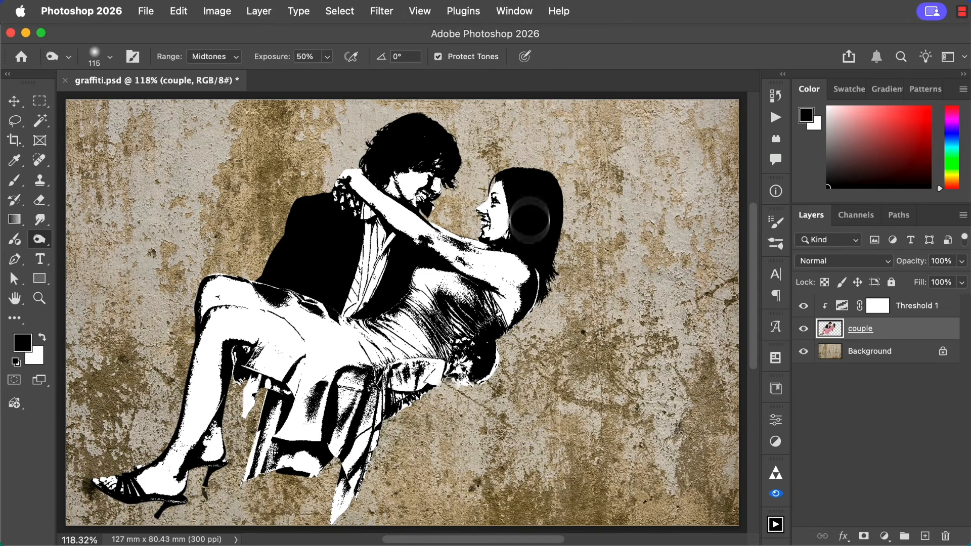
{"action": "mouse_move", "coordinate": [528, 176]}
{"action": "left_mouse_down"}
{"action": "mouse_move", "coordinate": [530, 227]}
{"action": "mouse_move", "coordinate": [530, 188]}
{"action": "mouse_move", "coordinate": [529, 214]}
{"action": "mouse_move", "coordinate": [501, 187]}
{"action": "mouse_move", "coordinate": [535, 216]}
{"action": "mouse_move", "coordinate": [523, 181]}
{"action": "mouse_move", "coordinate": [538, 205]}
{"action": "mouse_move", "coordinate": [507, 171]}
{"action": "mouse_move", "coordinate": [529, 203]}
{"action": "mouse_move", "coordinate": [519, 191]}
{"action": "mouse_move", "coordinate": [532, 229]}
{"action": "mouse_move", "coordinate": [524, 263]}
{"action": "mouse_move", "coordinate": [520, 227]}
{"action": "mouse_move", "coordinate": [543, 249]}
{"action": "mouse_move", "coordinate": [546, 190]}
{"action": "mouse_move", "coordinate": [553, 229]}
{"action": "mouse_move", "coordinate": [530, 188]}
{"action": "mouse_move", "coordinate": [538, 210]}
{"action": "left_mouse_up"}
{"action": "mouse_move", "coordinate": [422, 155]}
{"action": "left_mouse_down"}
{"action": "mouse_move", "coordinate": [418, 136]}
{"action": "mouse_move", "coordinate": [403, 158]}
{"action": "mouse_move", "coordinate": [428, 135]}
{"action": "mouse_move", "coordinate": [383, 163]}
{"action": "mouse_move", "coordinate": [438, 151]}
{"action": "mouse_move", "coordinate": [400, 162]}
{"action": "mouse_move", "coordinate": [415, 152]}
{"action": "mouse_move", "coordinate": [420, 172]}
{"action": "mouse_move", "coordinate": [458, 134]}
{"action": "mouse_move", "coordinate": [392, 142]}
{"action": "mouse_move", "coordinate": [405, 136]}
{"action": "left_mouse_up"}
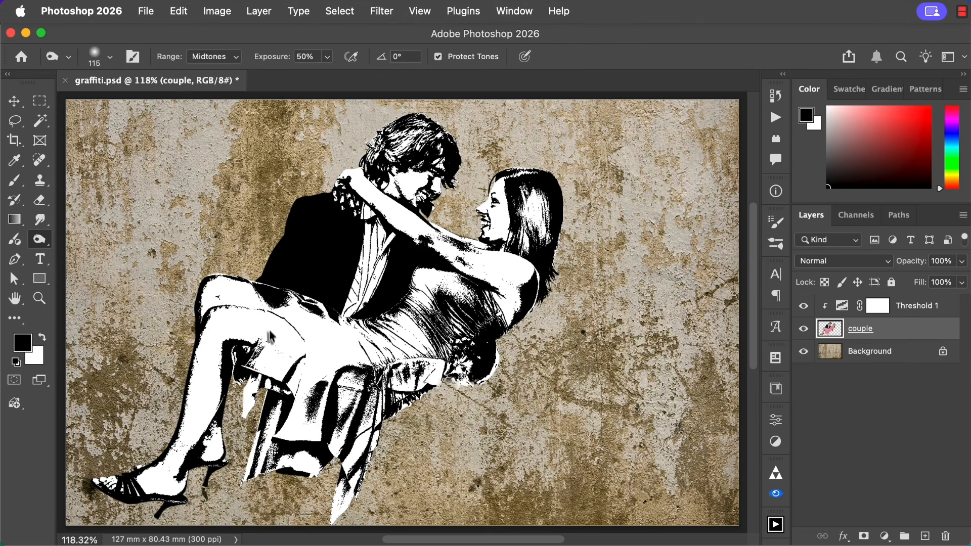
{"action": "mouse_move", "coordinate": [273, 340]}
{"action": "left_mouse_down"}
{"action": "mouse_move", "coordinate": [269, 325]}
{"action": "mouse_move", "coordinate": [276, 336]}
{"action": "left_mouse_up"}
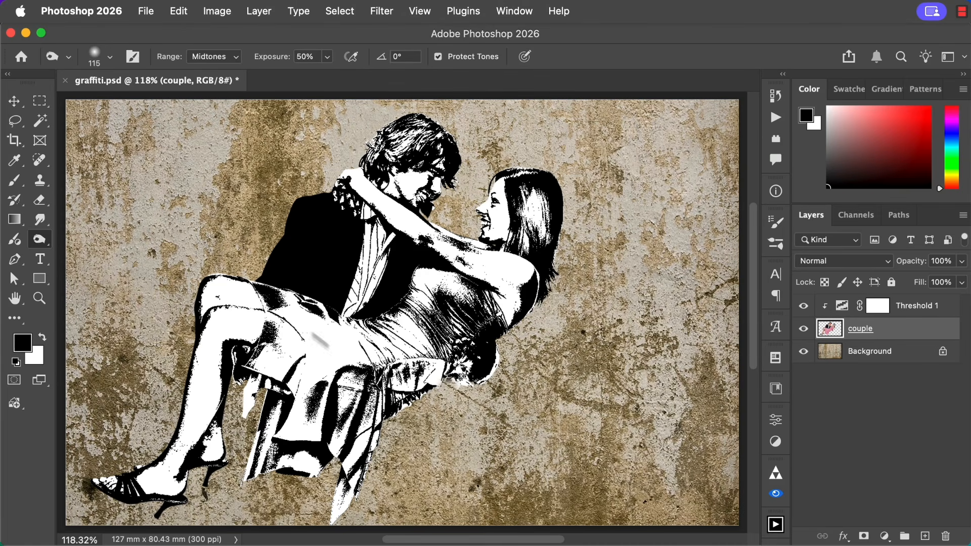
{"action": "mouse_move", "coordinate": [324, 346]}
{"action": "left_mouse_down"}
{"action": "mouse_move", "coordinate": [306, 318]}
{"action": "mouse_move", "coordinate": [357, 347]}
{"action": "left_mouse_up"}
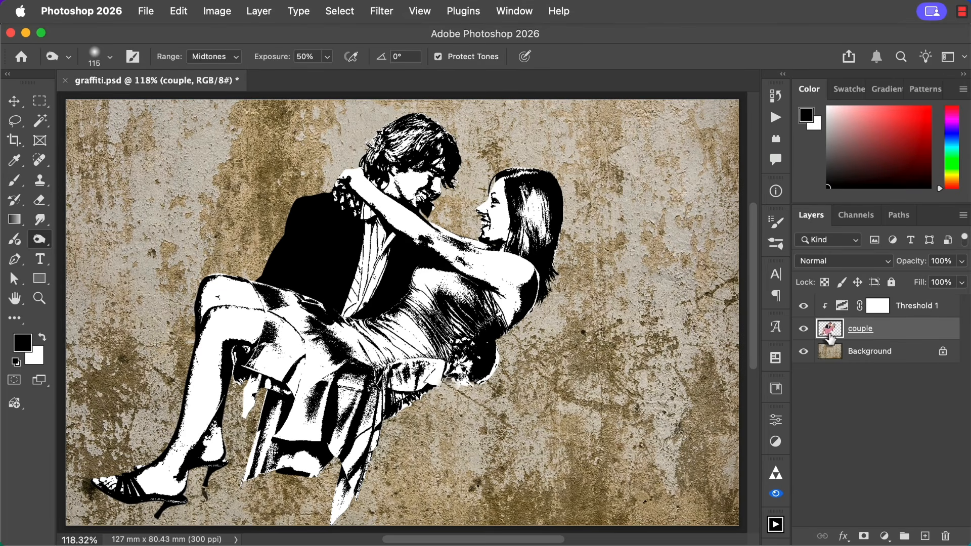
Set the couple layer's blending mode to Multiply.
{"action": "left_click", "coordinate": [855, 261]}
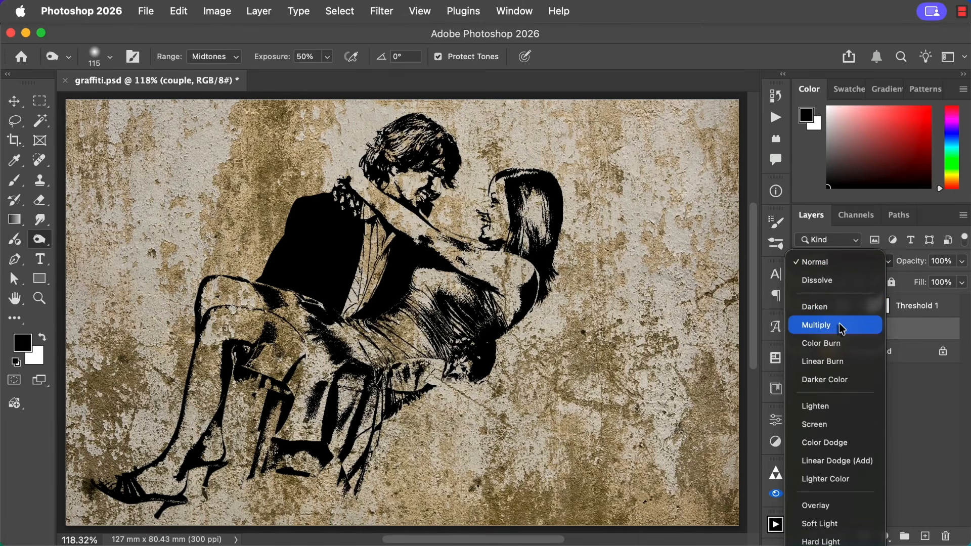
{"action": "left_click", "coordinate": [842, 329]}
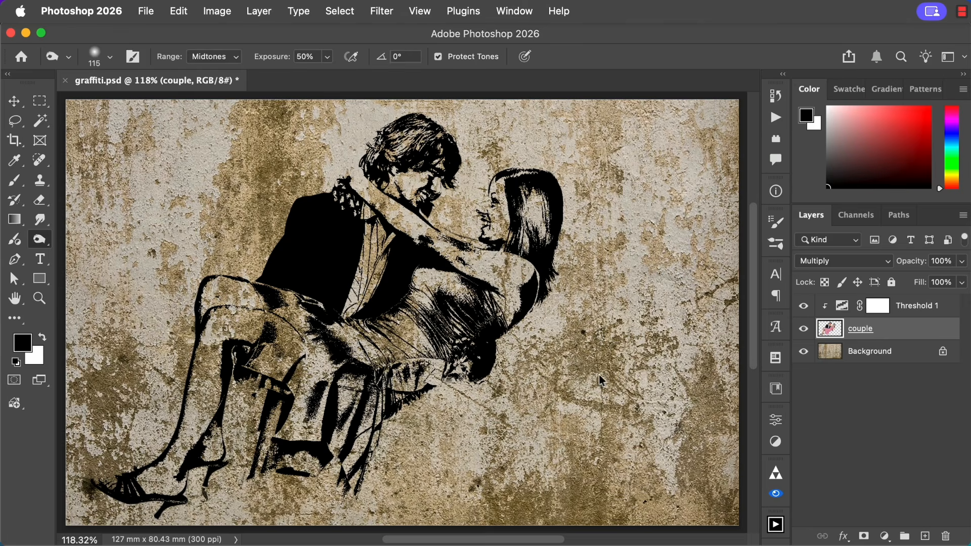
Add a Hue/Saturation adjustment layer above Threshold 1, using the previous layer to create a clipping mask.
{"action": "left_click", "coordinate": [844, 306]}
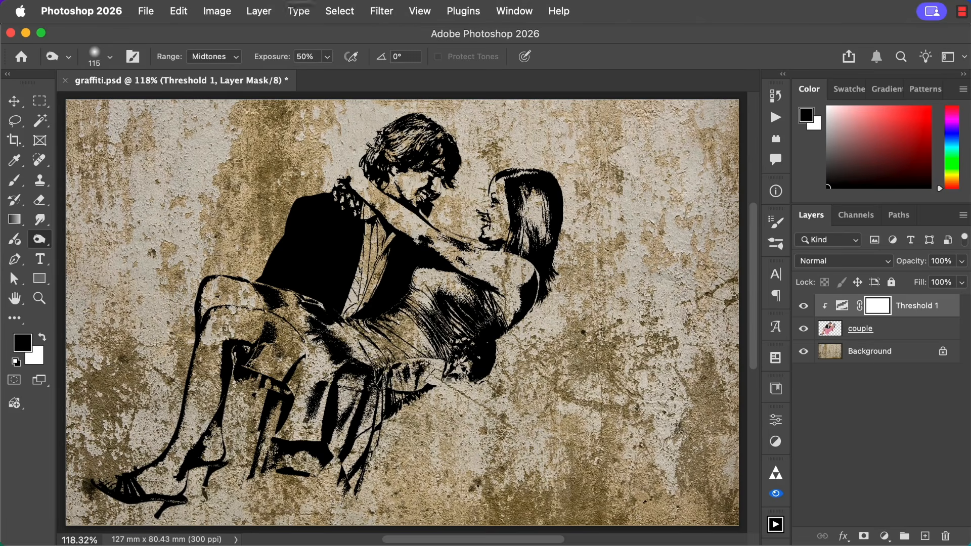
{"action": "left_click", "coordinate": [266, 11]}
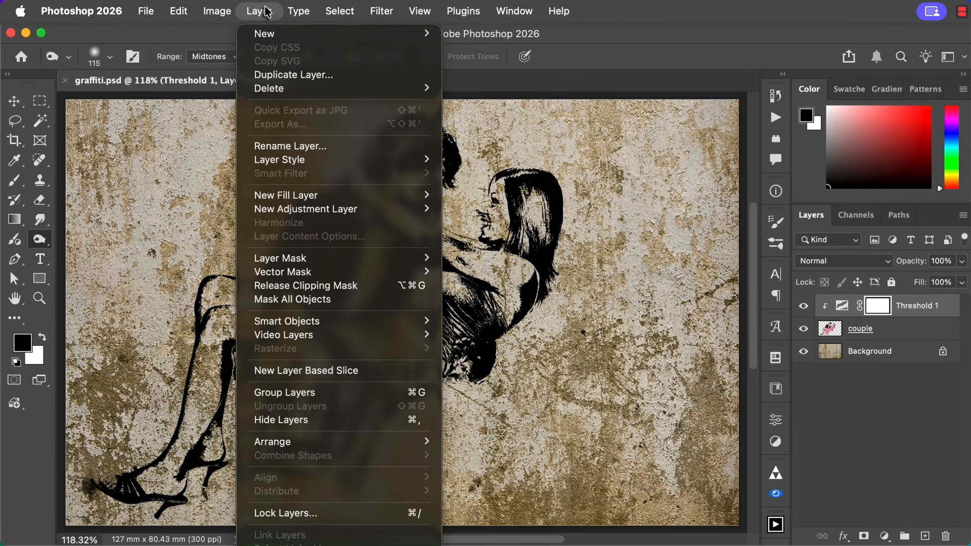
{"action": "mouse_move", "coordinate": [368, 215]}
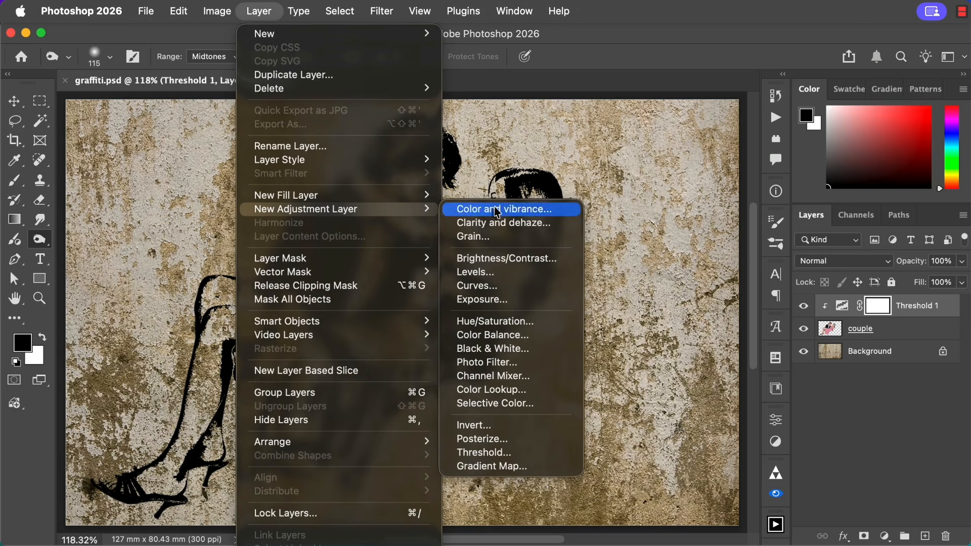
{"action": "left_click", "coordinate": [531, 321]}
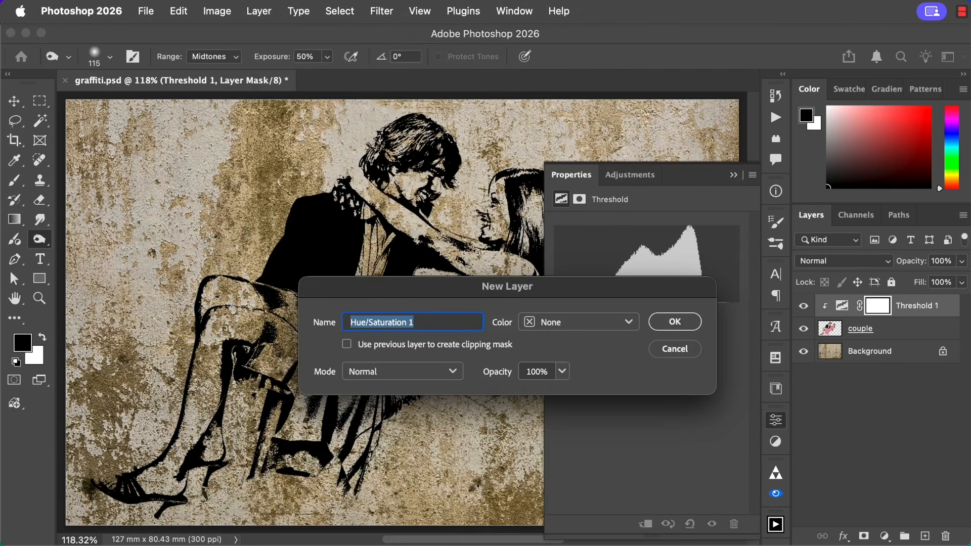
{"action": "left_click", "coordinate": [348, 346]}
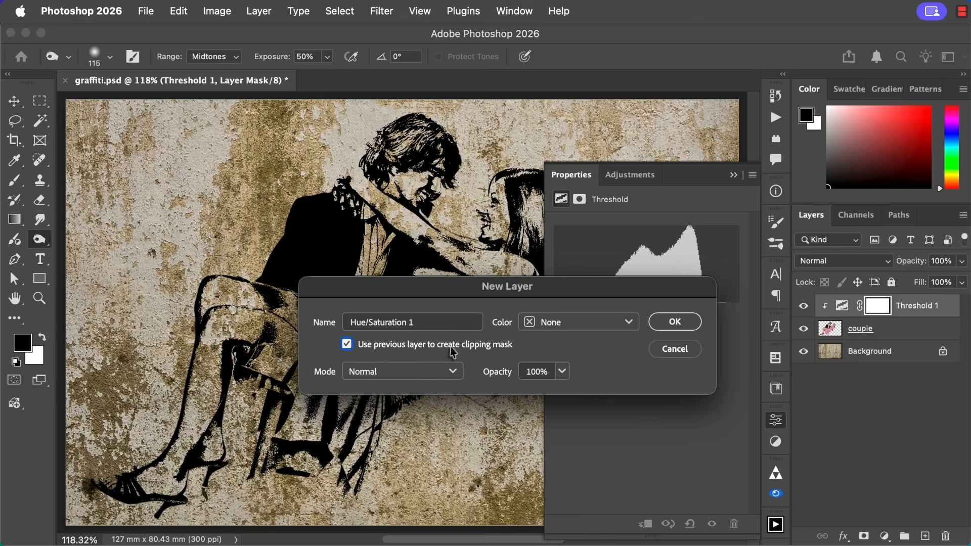
{"action": "left_click", "coordinate": [674, 322]}
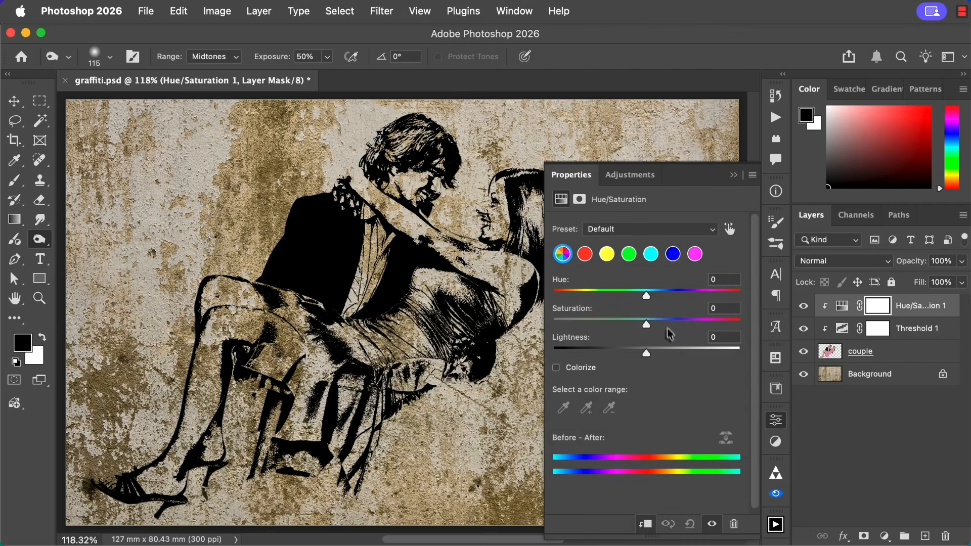
Colorize the graffiti a strong red in Hue/Saturation, with Lightness at +52, a raised Saturation and the Hue at the red end.
{"action": "left_click", "coordinate": [557, 369]}
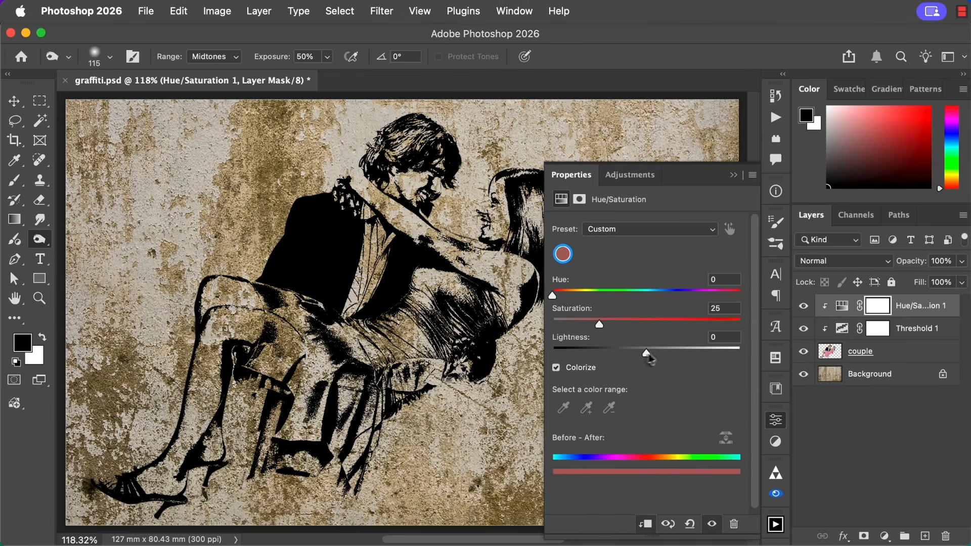
{"action": "left_click_drag", "start_coordinate": [647, 354], "coordinate": [695, 360]}
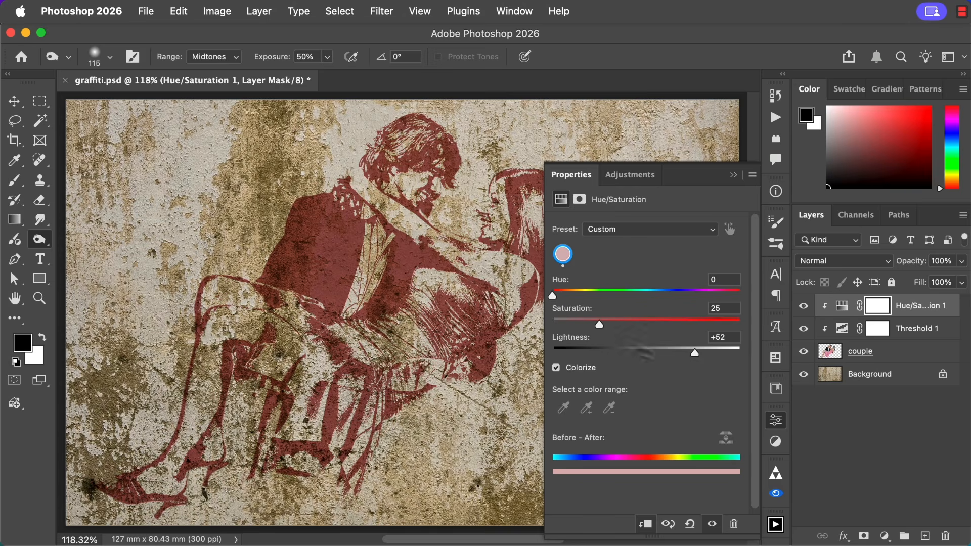
{"action": "left_click_drag", "start_coordinate": [599, 325], "coordinate": [636, 333]}
{"action": "mouse_move", "coordinate": [553, 297]}
{"action": "left_mouse_down"}
{"action": "mouse_move", "coordinate": [605, 299]}
{"action": "mouse_move", "coordinate": [548, 311]}
{"action": "left_mouse_up"}
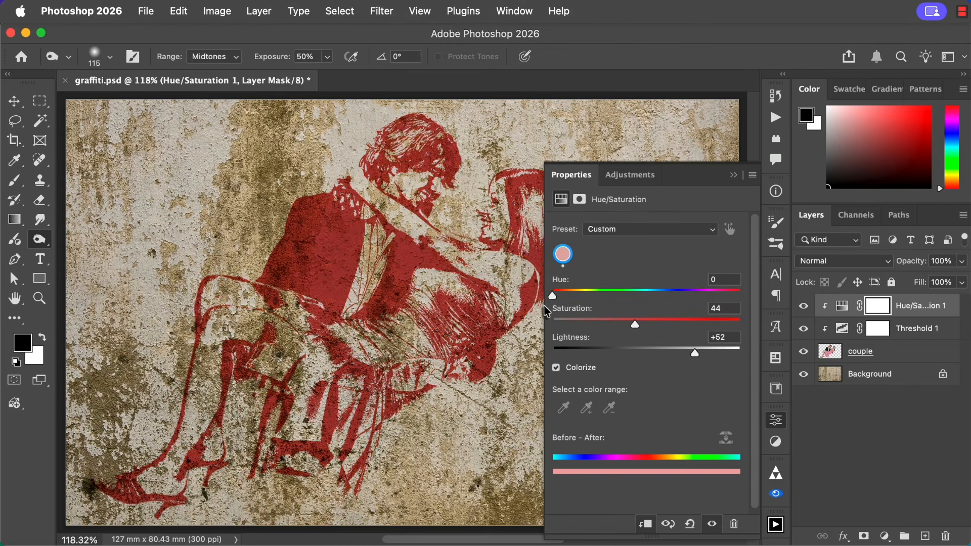
{"action": "left_click", "coordinate": [734, 176]}
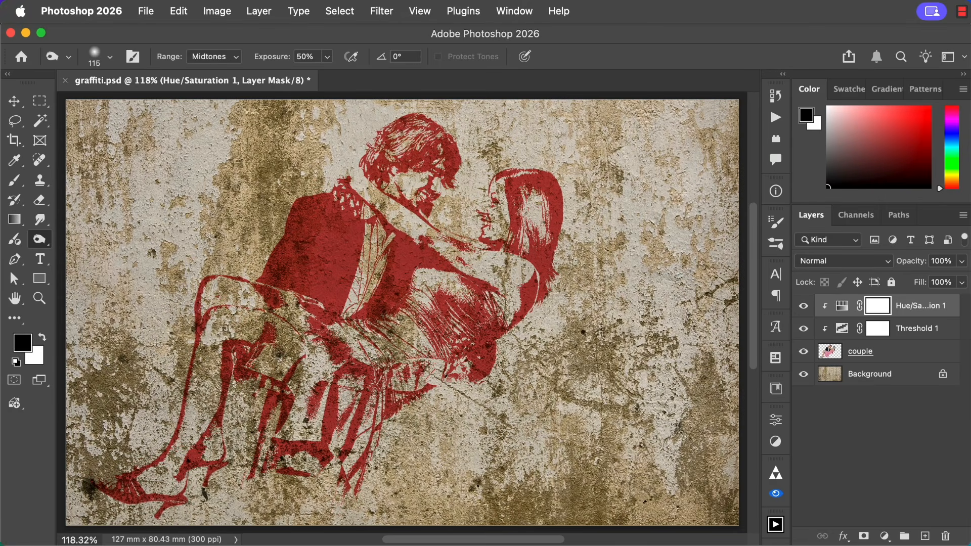
Set the couple layer's Blend If shadow limit for the underlying layer to 149 so dark wall texture shows through.
{"action": "left_click", "coordinate": [832, 355]}
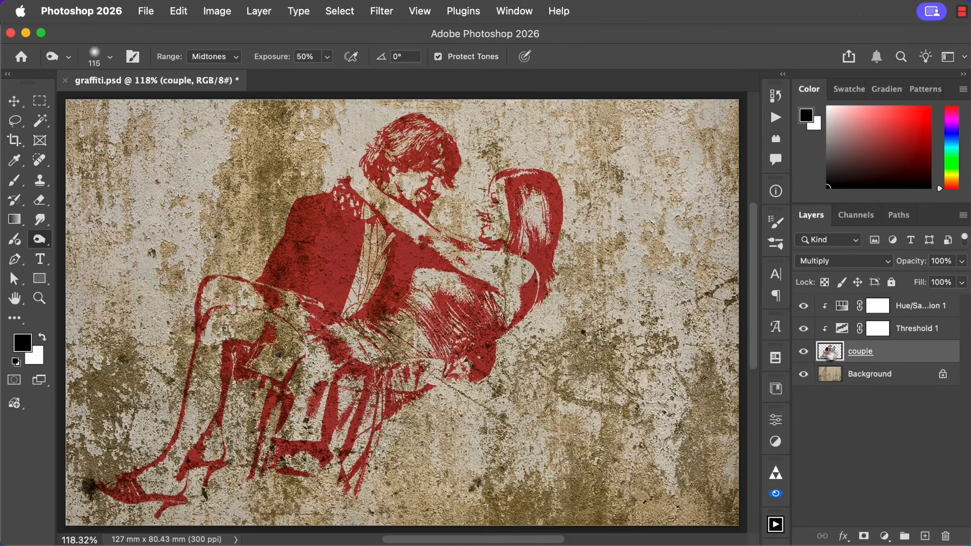
{"action": "double_click", "coordinate": [828, 353]}
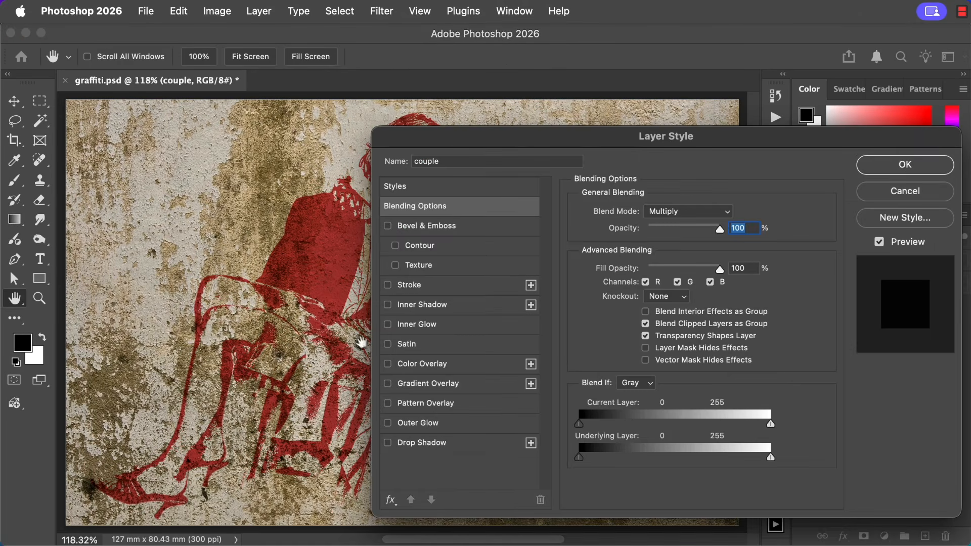
{"action": "left_click_drag", "start_coordinate": [340, 343], "coordinate": [198, 352]}
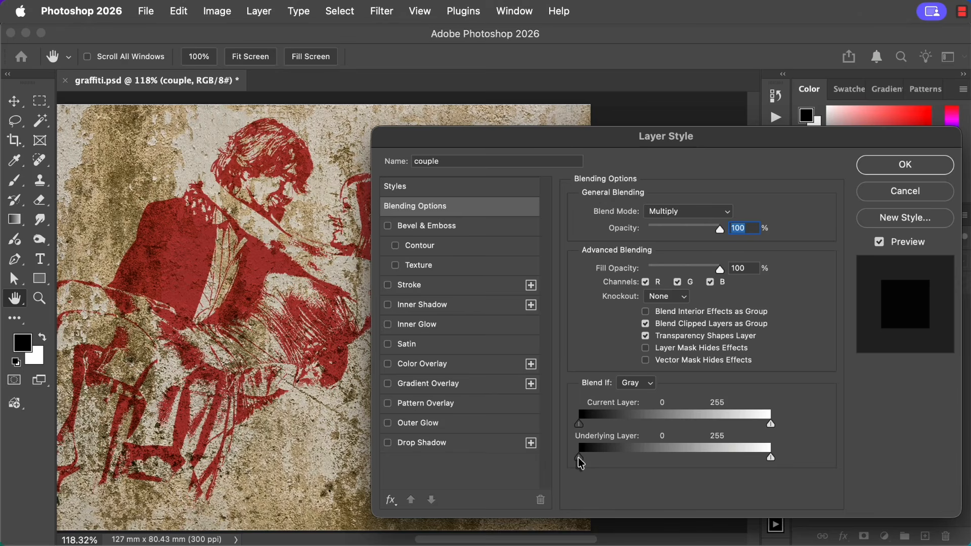
{"action": "left_click_drag", "start_coordinate": [581, 463], "coordinate": [694, 470]}
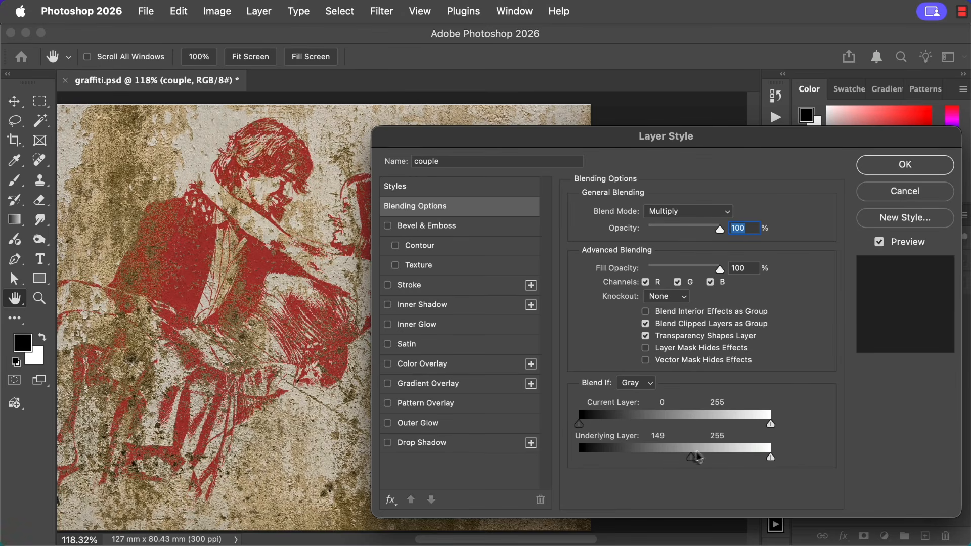
{"action": "left_click", "coordinate": [899, 171]}
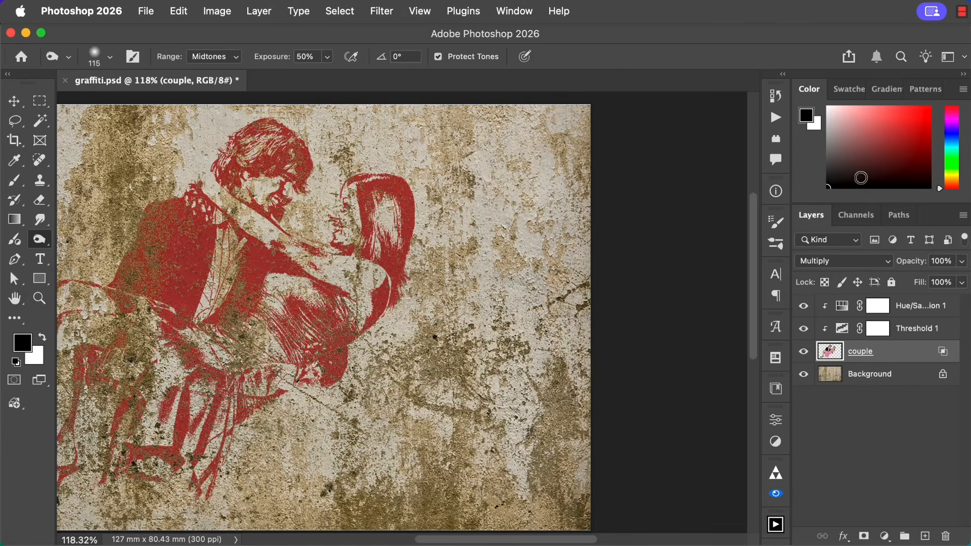
{"action": "key", "text": "super+0"}
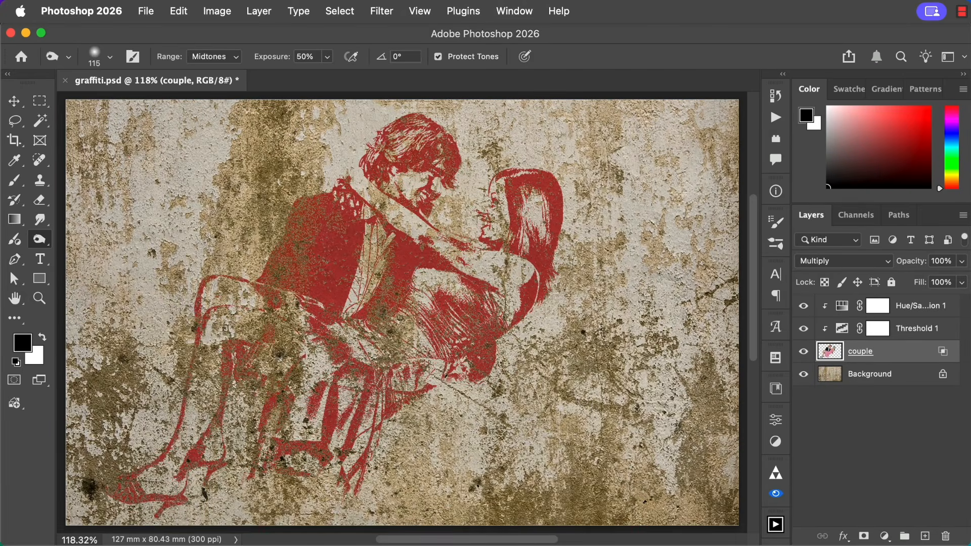